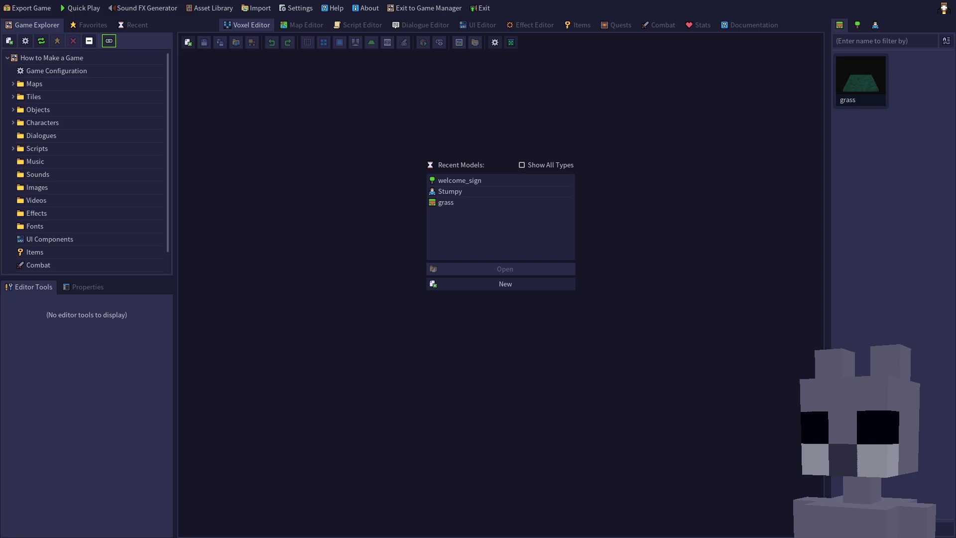
Open the welcome_sign model from Recent Models in the Voxel Editor
{"action": "double_click", "coordinate": [477, 182]}
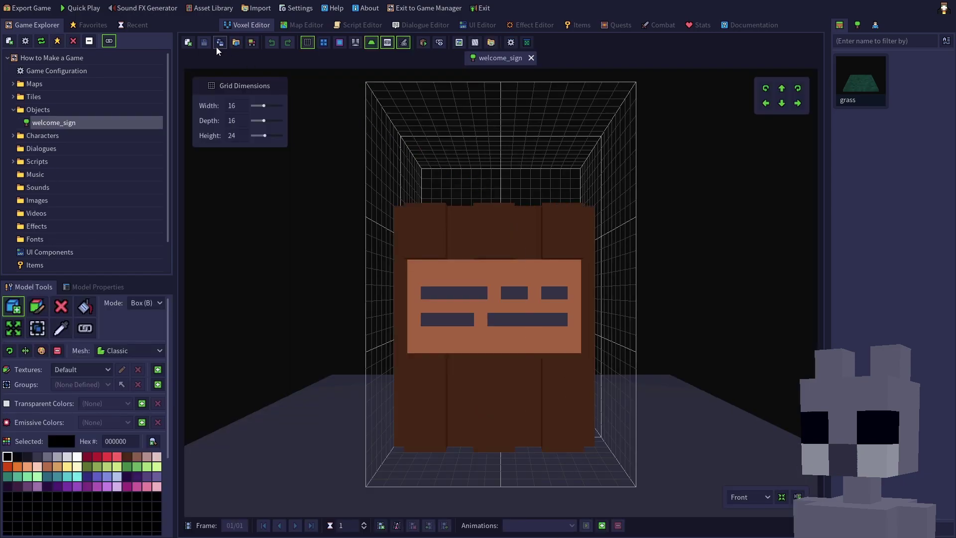
Save the sign model as a new Tile asset named log_wall
{"action": "left_click", "coordinate": [220, 42]}
{"action": "left_click", "coordinate": [417, 250]}
{"action": "left_click", "coordinate": [418, 265]}
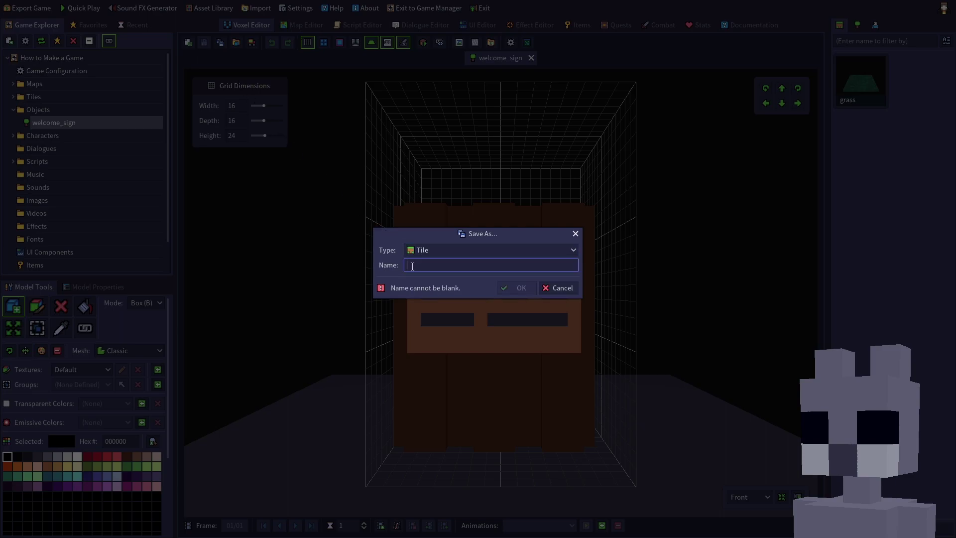
{"action": "type", "text": "log_wall"}
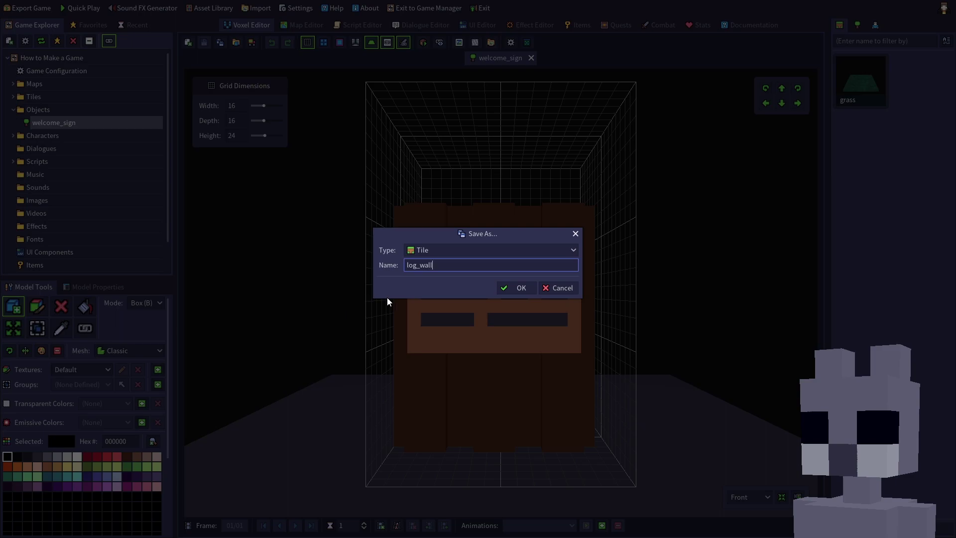
{"action": "left_click", "coordinate": [509, 292]}
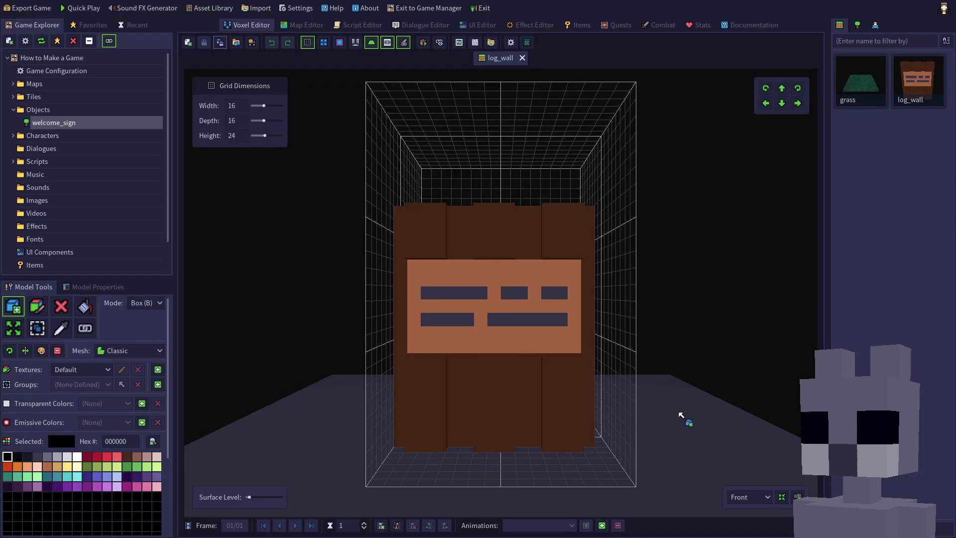
Erase the sign board and upper logs, then raise the wall's top face one layer in dark brown
{"action": "key", "text": "e"}
{"action": "left_click_drag", "start_coordinate": [632, 353], "coordinate": [428, 172]}
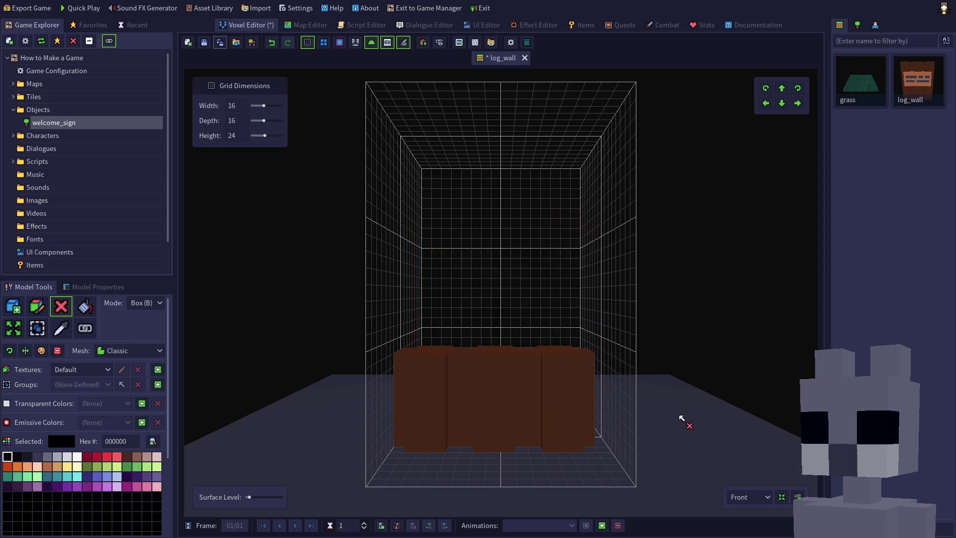
{"action": "key", "text": "a"}
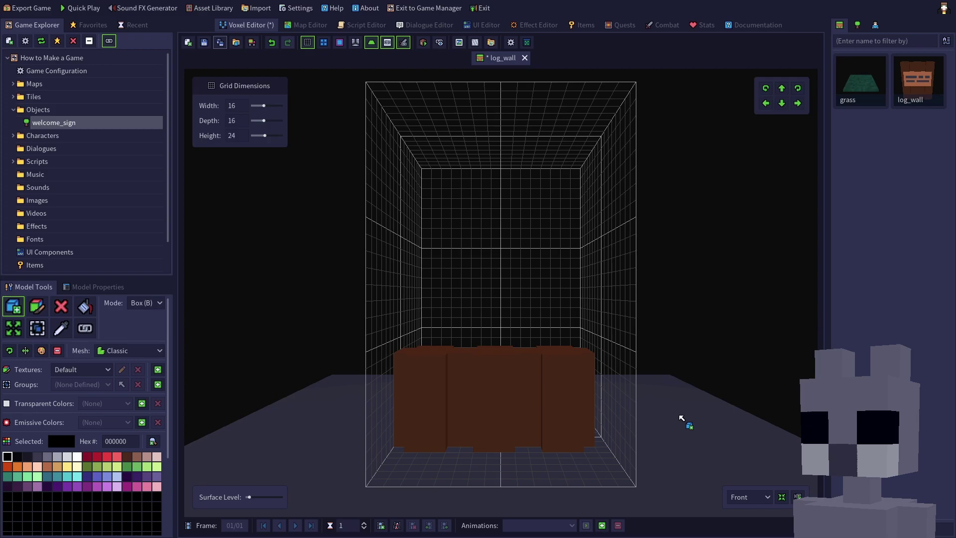
{"action": "left_click", "coordinate": [496, 386], "text": "alt"}
{"action": "middle_click_drag", "start_coordinate": [730, 320], "coordinate": [705, 375]}
{"action": "key", "text": "f"}
{"action": "left_click", "coordinate": [507, 345]}
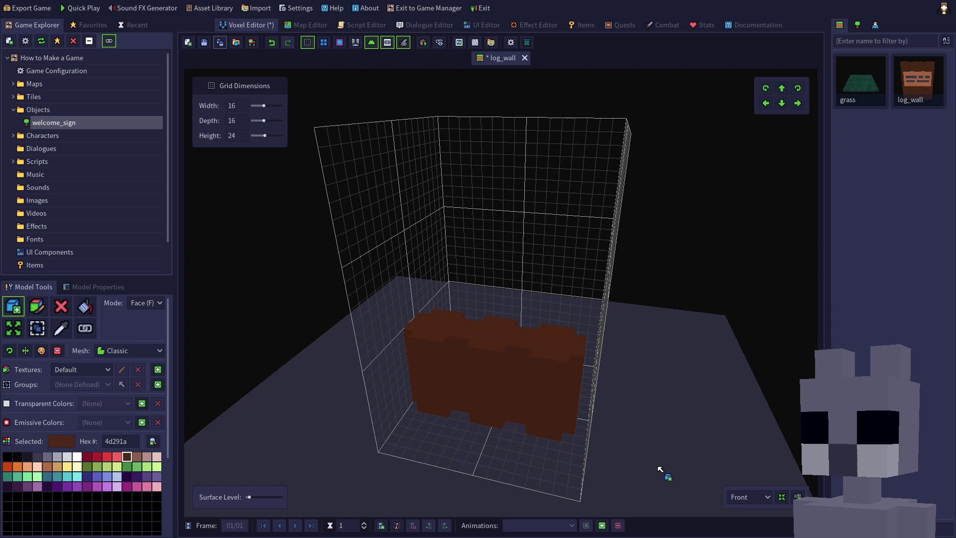
Paint light-brown caps onto the log tops in Box mode and show the tile's properties
{"action": "key", "text": "p"}
{"action": "left_click", "coordinate": [48, 463]}
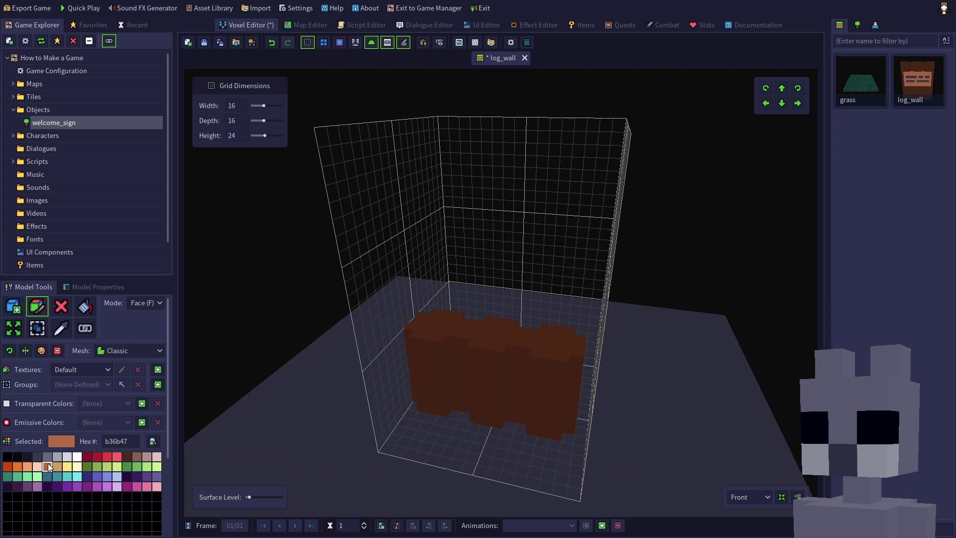
{"action": "key", "text": "b"}
{"action": "mouse_move", "coordinate": [431, 320]}
{"action": "left_mouse_down"}
{"action": "mouse_move", "coordinate": [442, 335]}
{"action": "mouse_move", "coordinate": [486, 330]}
{"action": "mouse_move", "coordinate": [560, 352]}
{"action": "left_mouse_up"}
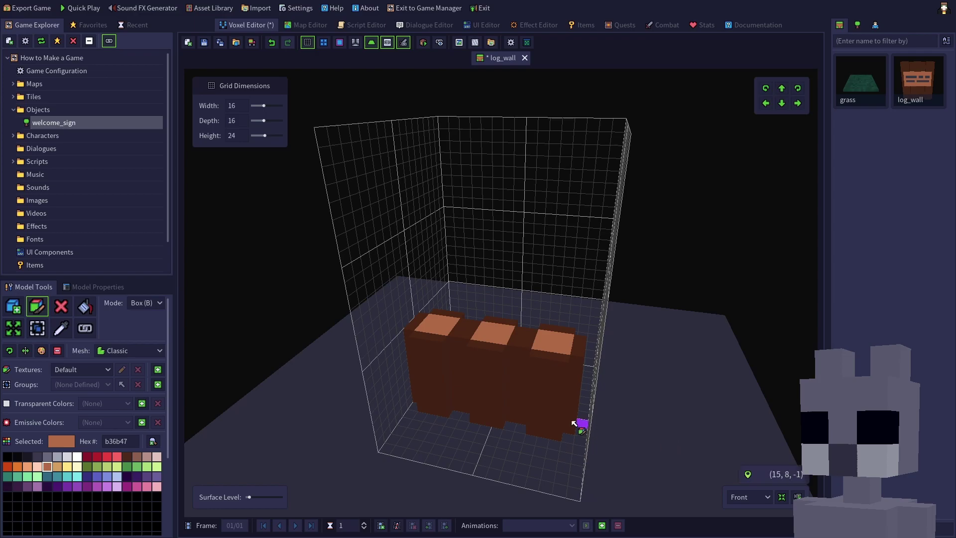
{"action": "left_click", "coordinate": [108, 288]}
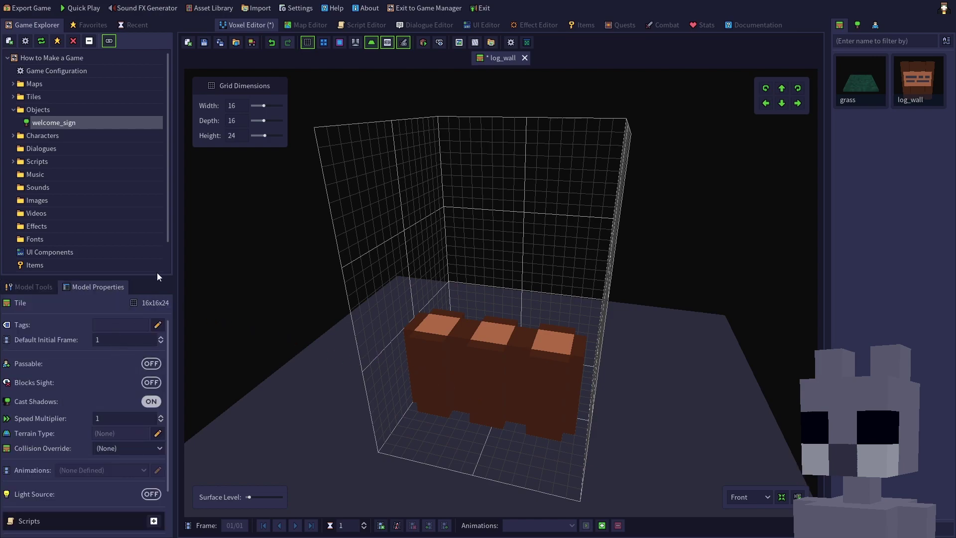
Save log_wall, then open Forest Village from Recent Maps in the Map Editor
{"action": "left_click", "coordinate": [204, 42]}
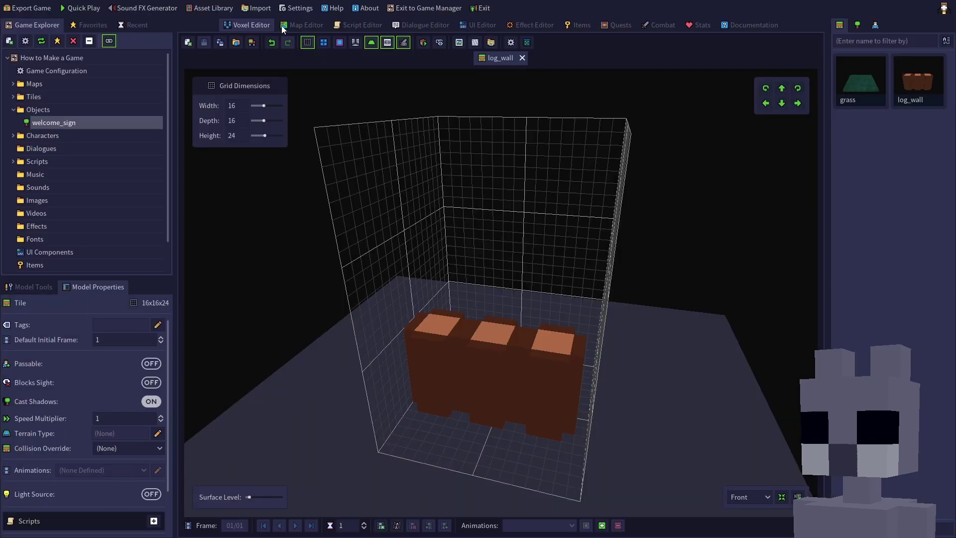
{"action": "left_click", "coordinate": [282, 26]}
{"action": "left_click", "coordinate": [449, 178]}
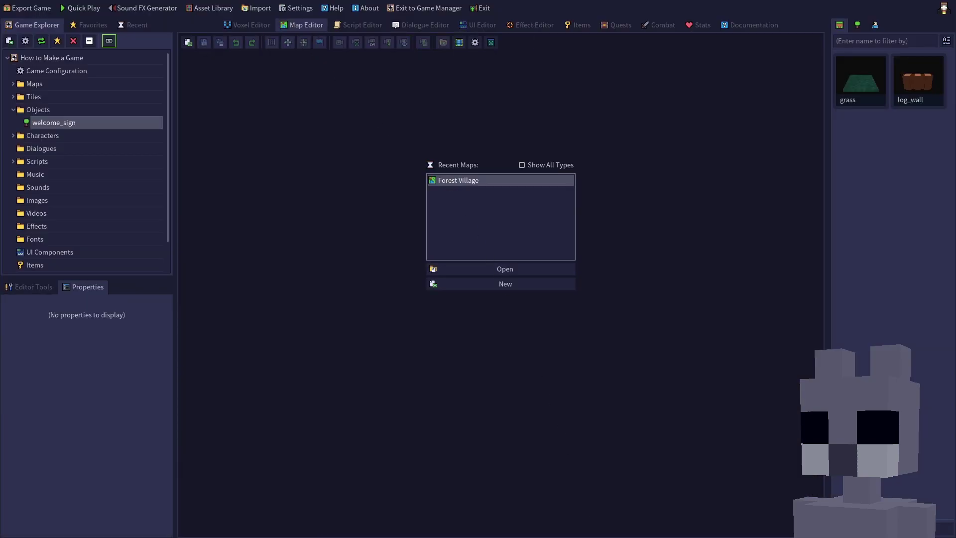
{"action": "double_click", "coordinate": [450, 178]}
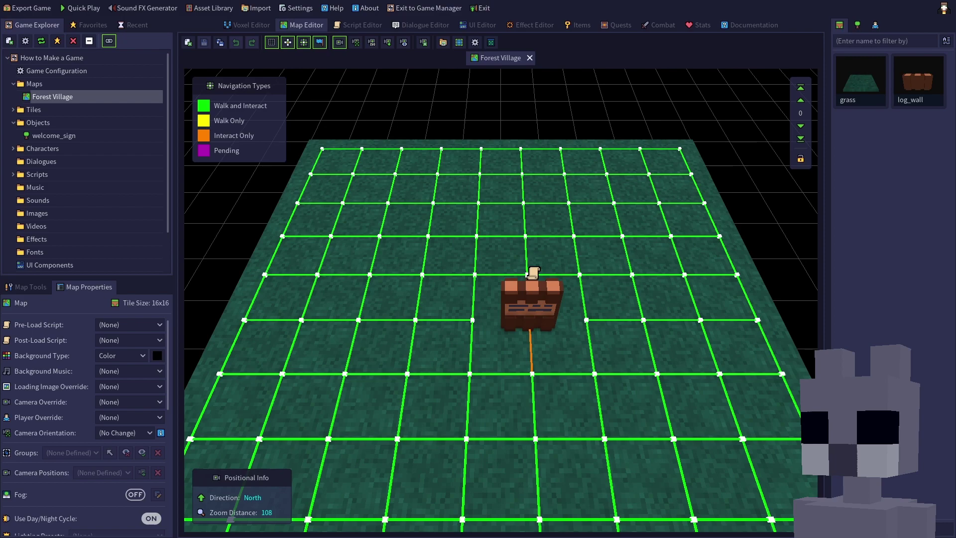
Select log_wall as the placement tile and try one placement, undoing it
{"action": "scroll", "coordinate": [573, 448], "scroll_direction": "up", "scroll_amount": 4}
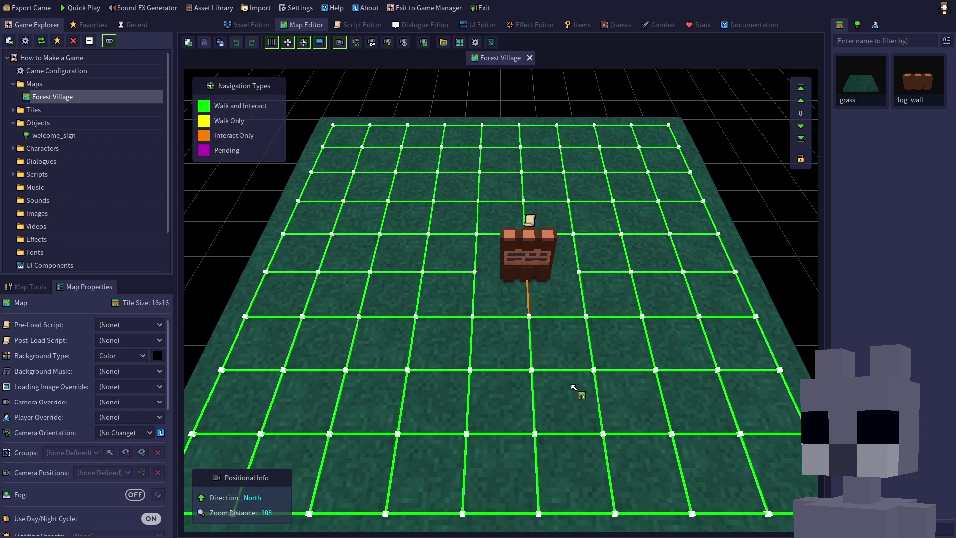
{"action": "left_click", "coordinate": [919, 85]}
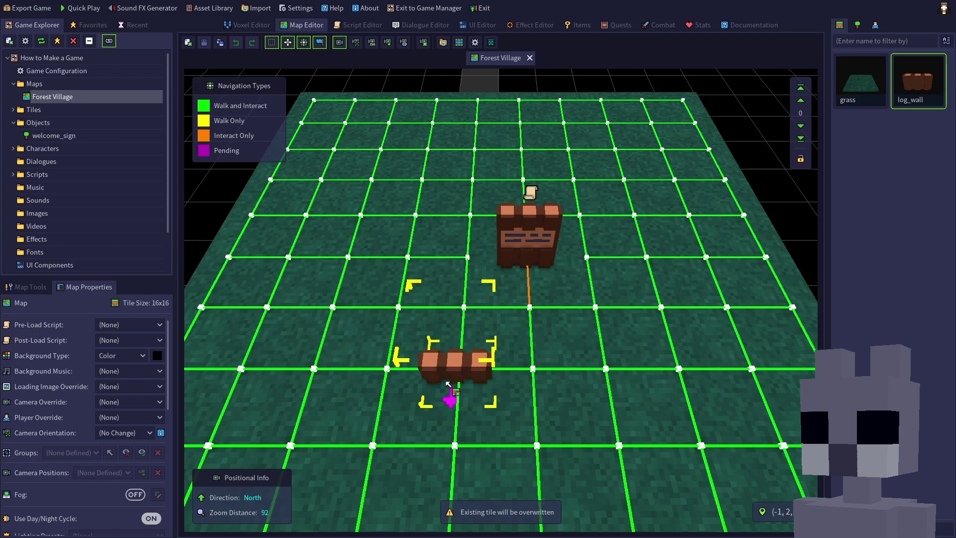
{"action": "left_click", "coordinate": [448, 384]}
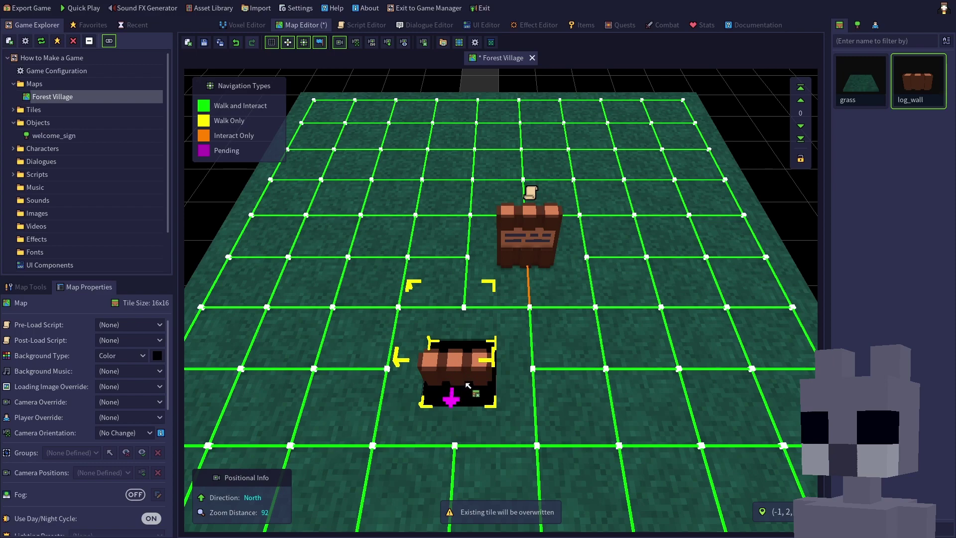
{"action": "key", "text": "ctrl+z"}
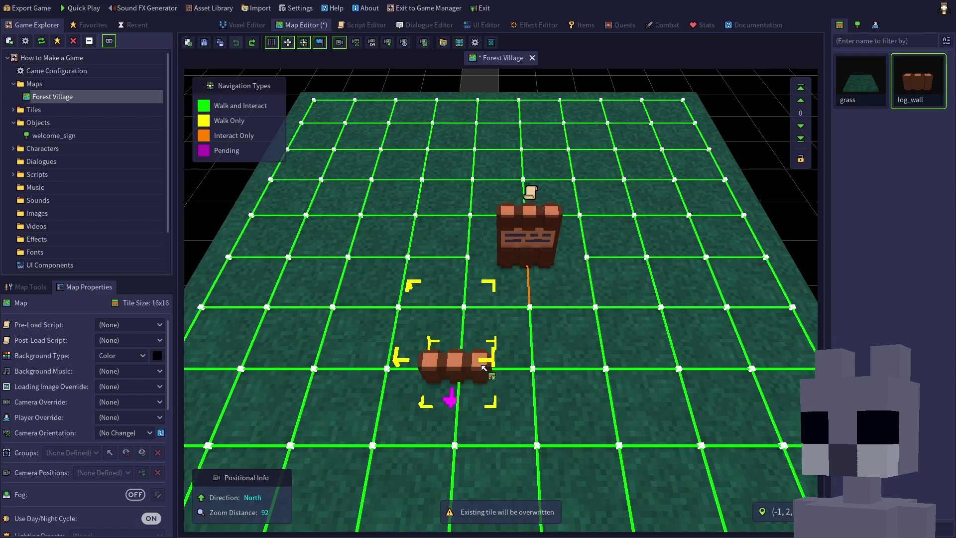
At layer 1, place log_wall in front of the sign and paint a row to the left edge
{"action": "key", "text": "Page_Up"}
{"action": "left_click", "coordinate": [484, 368]}
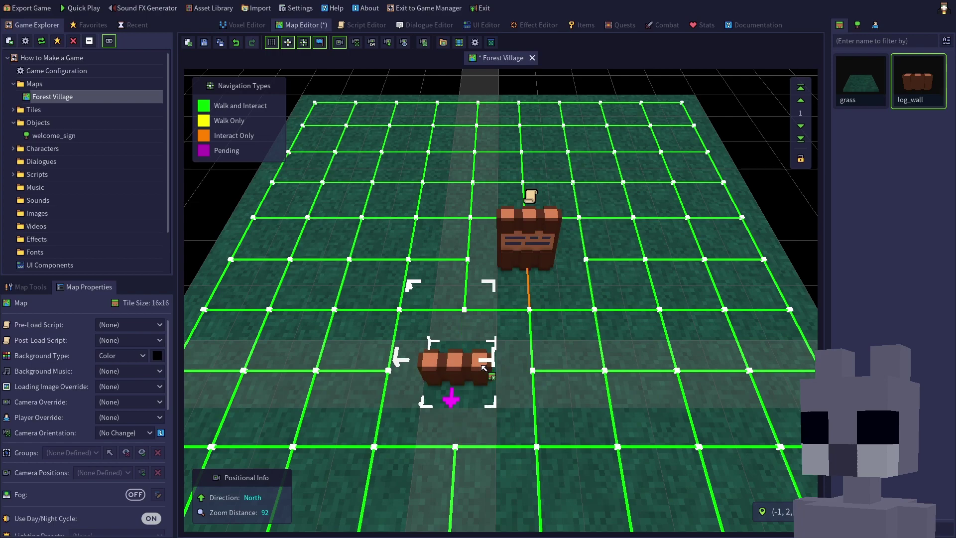
{"action": "key", "text": "e"}
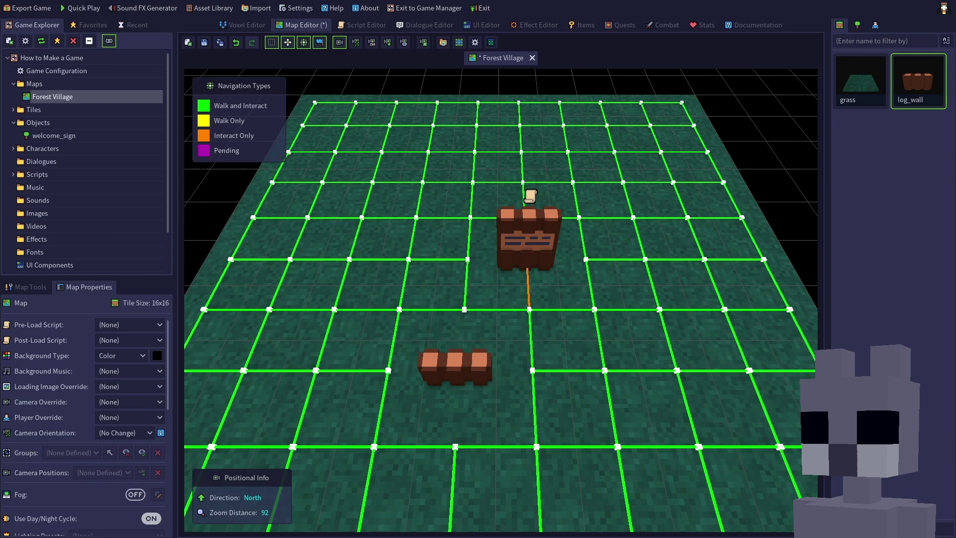
{"action": "left_click_drag", "start_coordinate": [383, 374], "coordinate": [232, 375]}
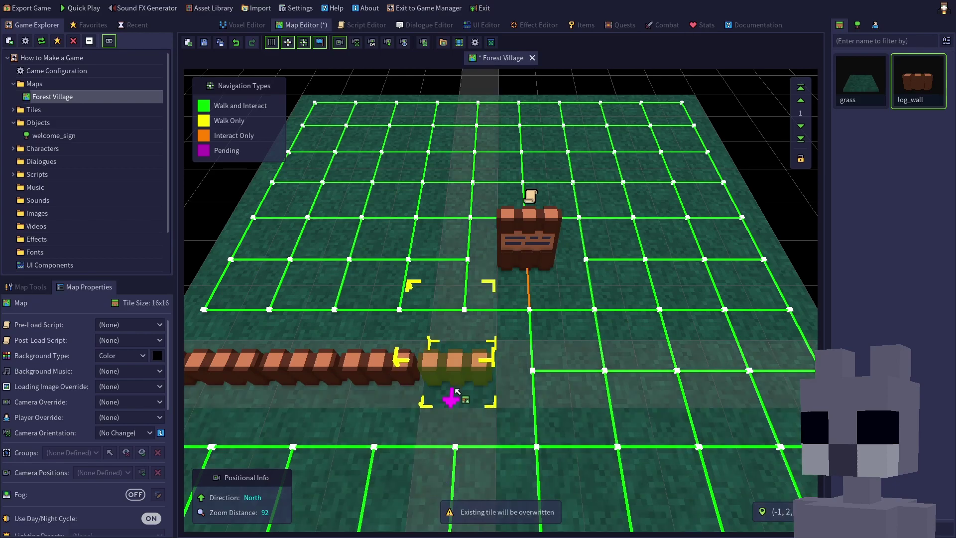
Place log_wall tiles at layers 9 and 17 beside the path, then height-pick back to layer 1
{"action": "scroll", "coordinate": [459, 372], "scroll_direction": "up", "scroll_amount": 3, "text": "shift"}
{"action": "scroll", "coordinate": [460, 372], "scroll_direction": "up", "scroll_amount": 5, "text": "ctrl"}
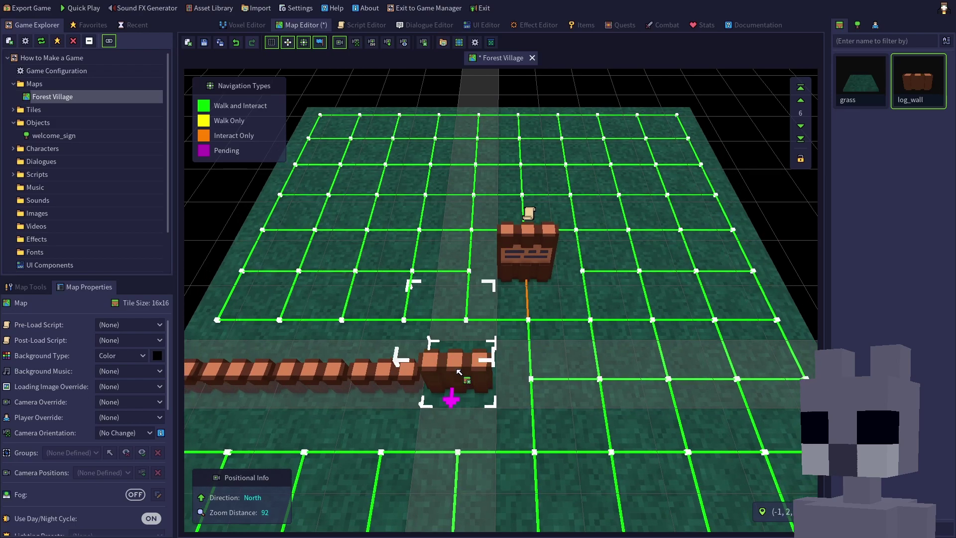
{"action": "left_click", "coordinate": [450, 374]}
{"action": "scroll", "coordinate": [442, 376], "scroll_direction": "up", "scroll_amount": 8, "text": "ctrl"}
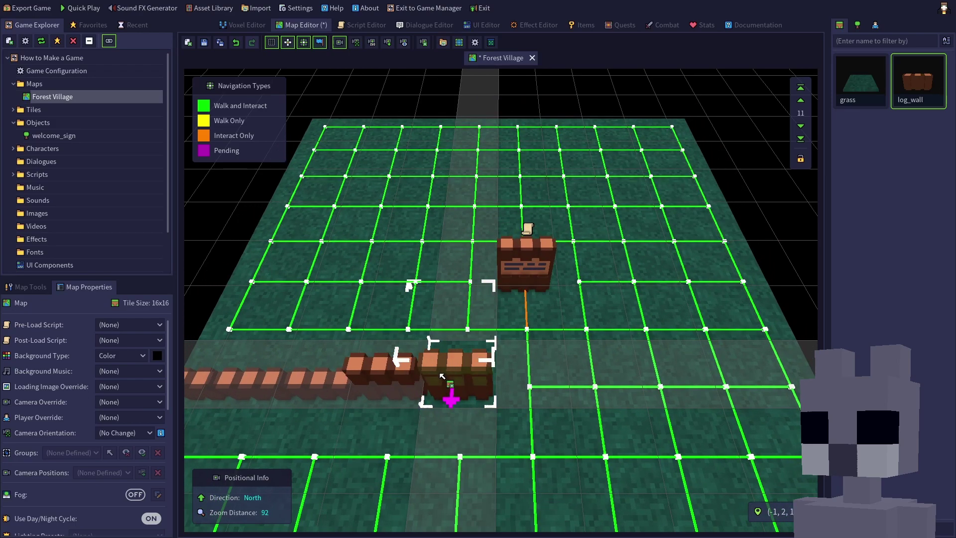
{"action": "left_click", "coordinate": [442, 376]}
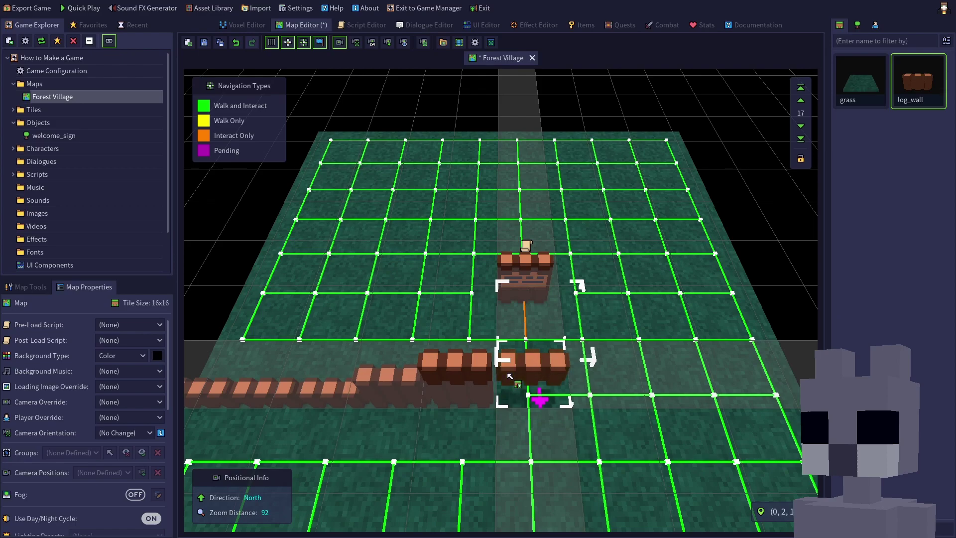
{"action": "key", "text": "alt"}
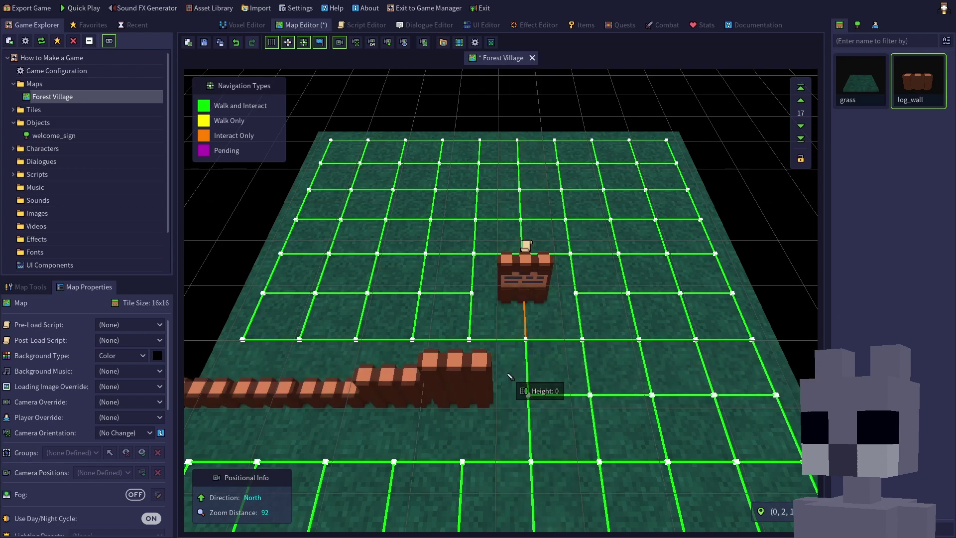
{"action": "left_click", "coordinate": [469, 396]}
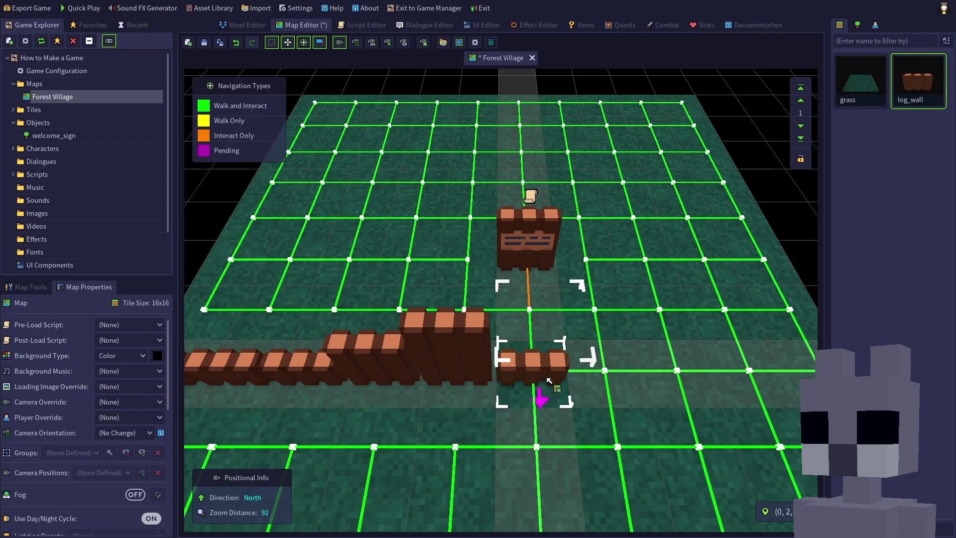
Paint log_wall from the path to the right edge, raise tiles near the path, and save the map
{"action": "left_click_drag", "start_coordinate": [587, 375], "coordinate": [809, 367]}
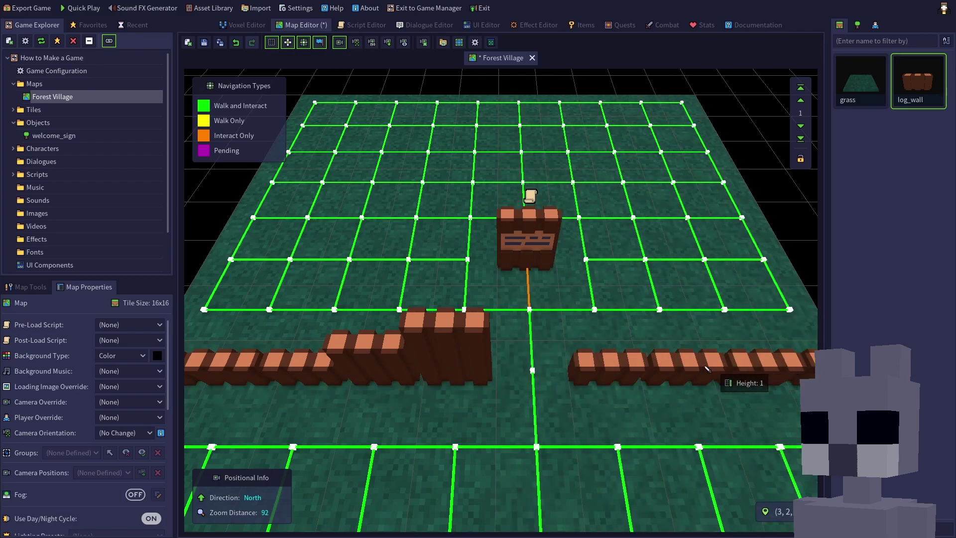
{"action": "left_click", "coordinate": [480, 371], "text": "alt"}
{"action": "left_click", "coordinate": [609, 376]}
{"action": "left_click", "coordinate": [654, 374]}
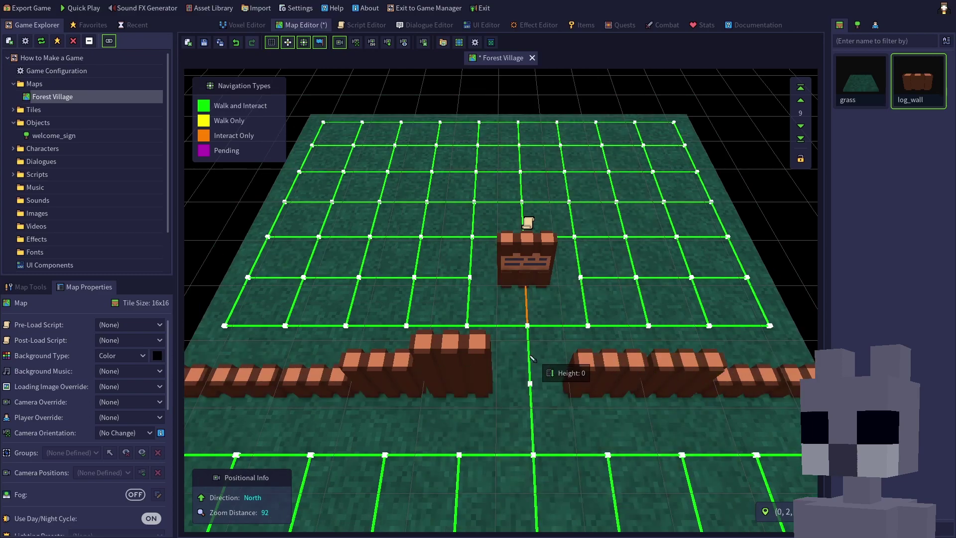
{"action": "scroll", "coordinate": [480, 371], "scroll_direction": "up", "scroll_amount": 8, "text": "shift"}
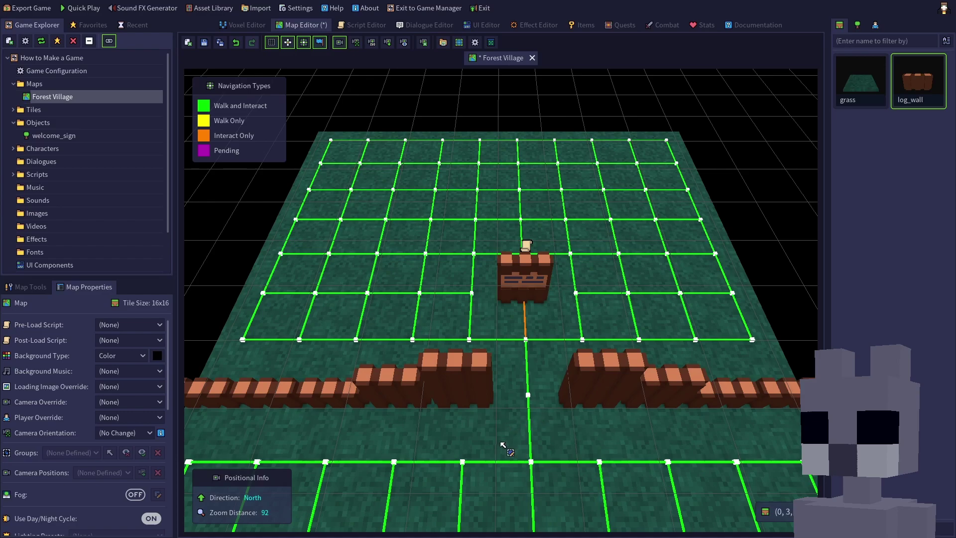
{"action": "left_click", "coordinate": [204, 44]}
Quick Play the map, walking the character along the log wall and through the gap toward the sign
{"action": "left_click", "coordinate": [84, 9]}
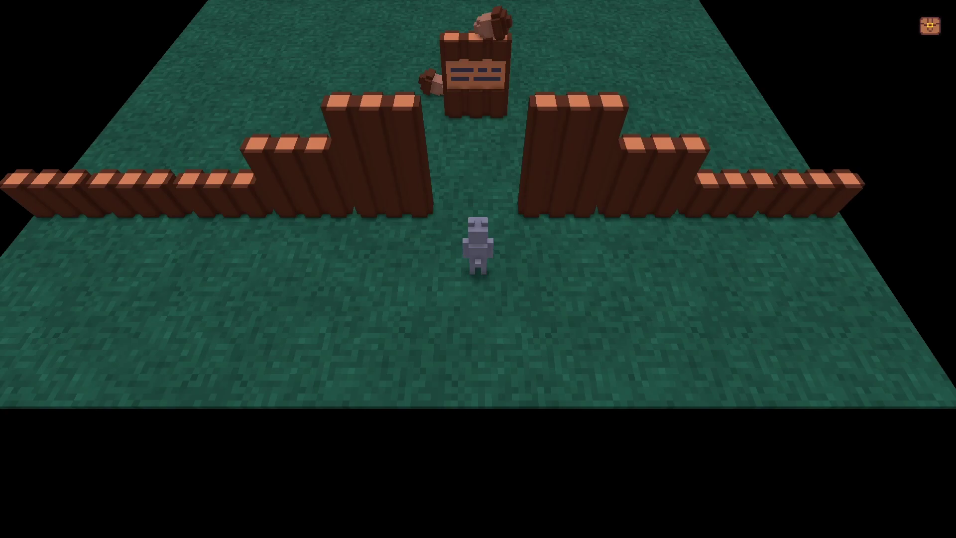
{"action": "key", "text": "a"}
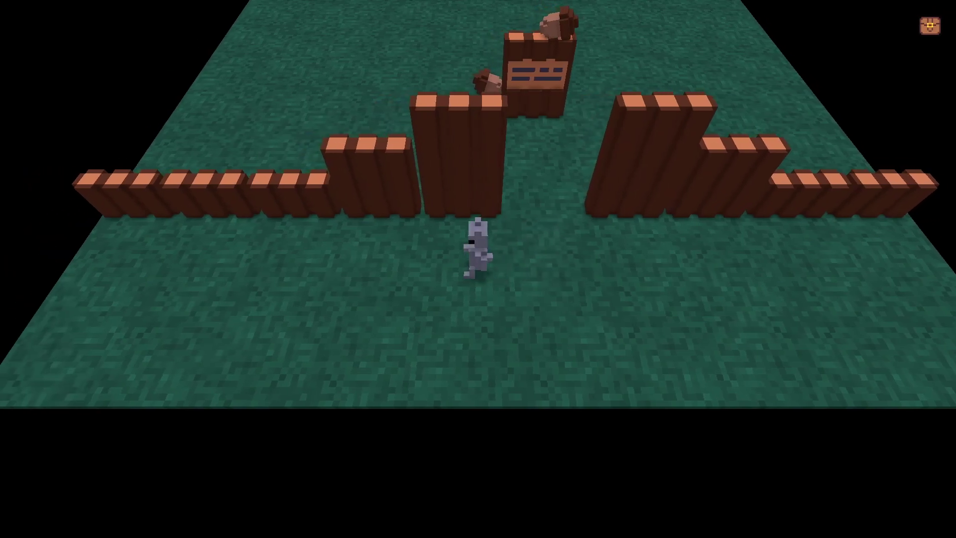
{"action": "key", "text": "a"}
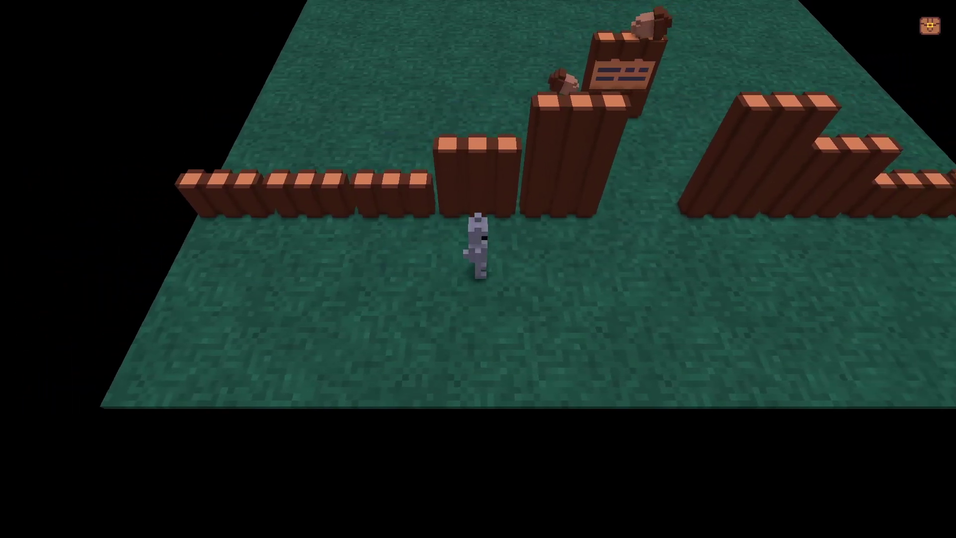
{"action": "key", "text": "d"}
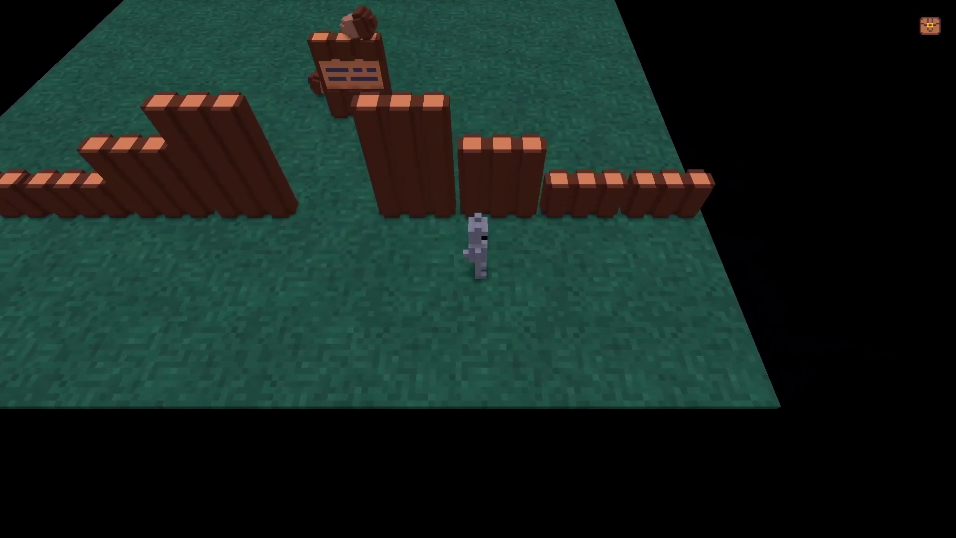
{"action": "key", "text": "w"}
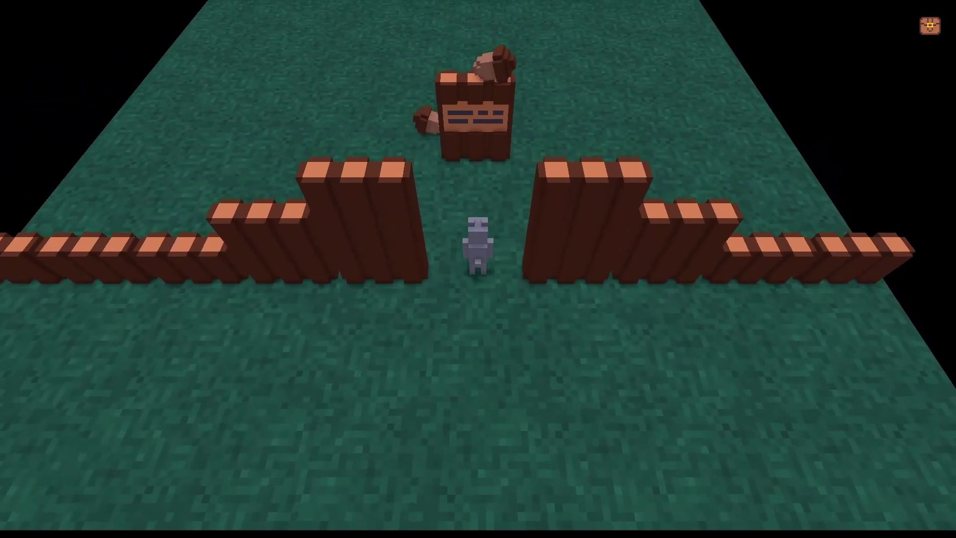